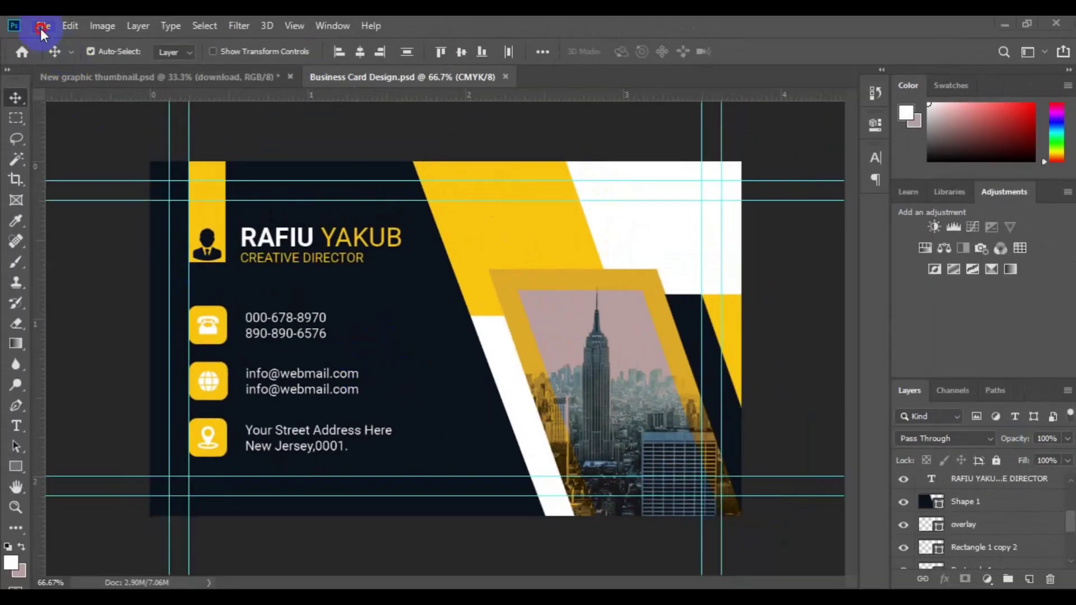
# - Save Business Card Design with Save As in the Photoshop EPS (*.EPS) format
pyautogui.click(41, 26)
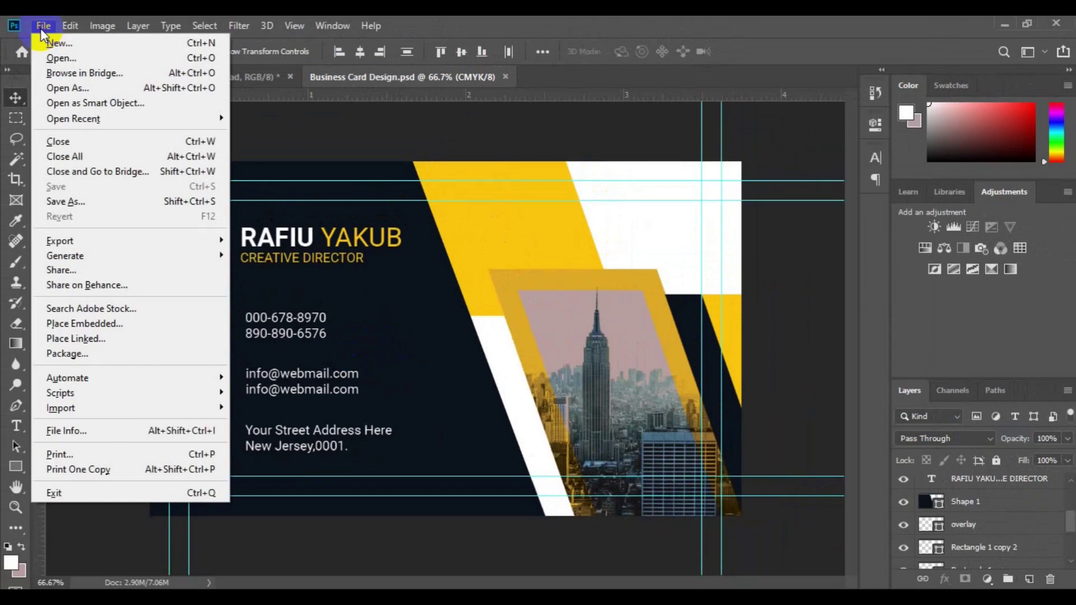
pyautogui.click(107, 202)
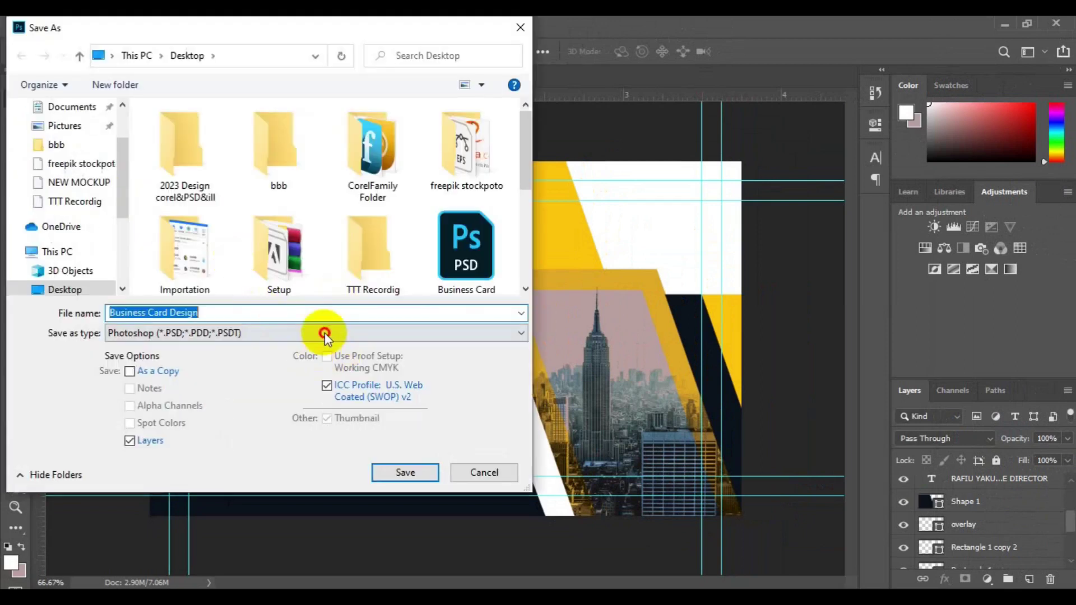
pyautogui.click(325, 331)
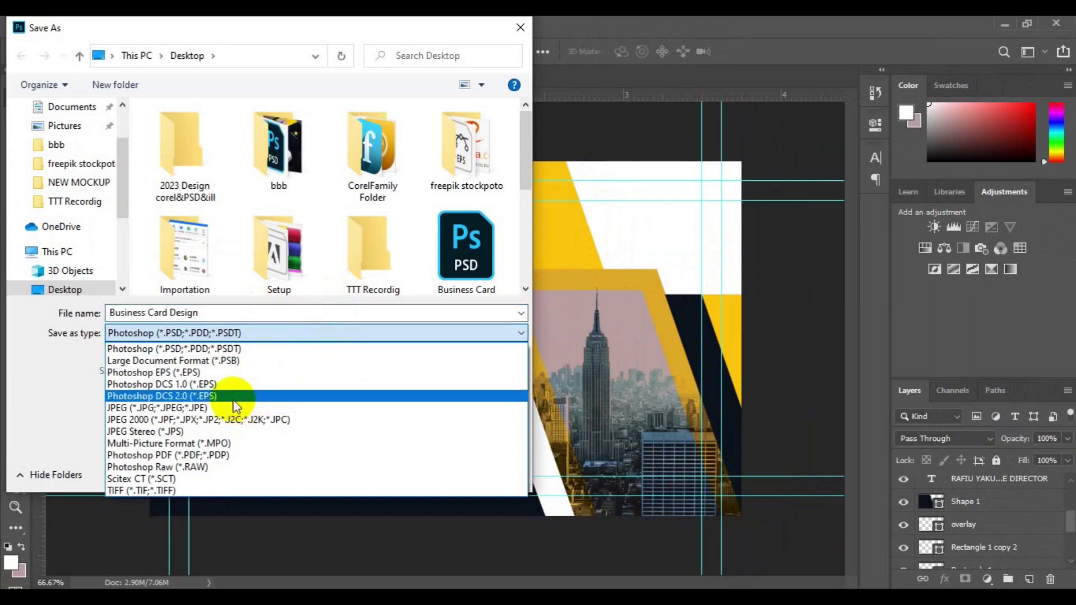
pyautogui.click(214, 373)
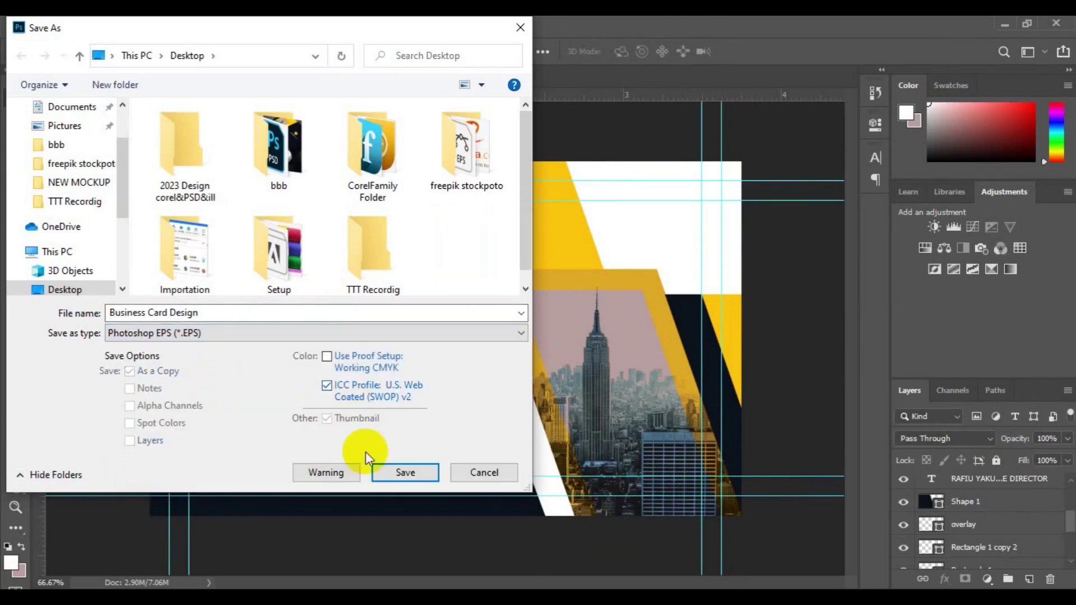
pyautogui.click(413, 480)
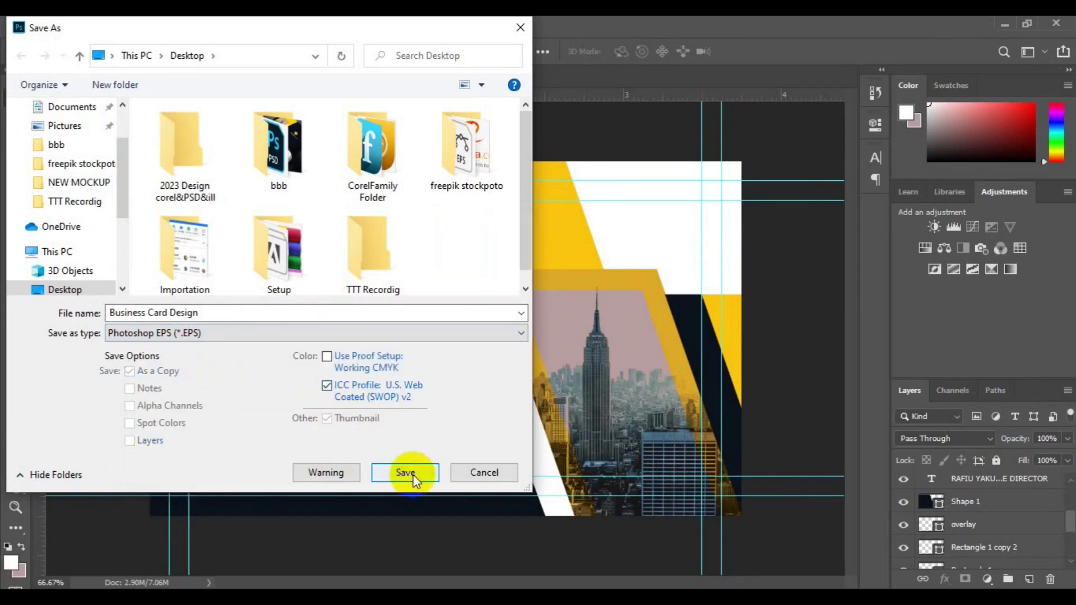
pyautogui.click(413, 481)
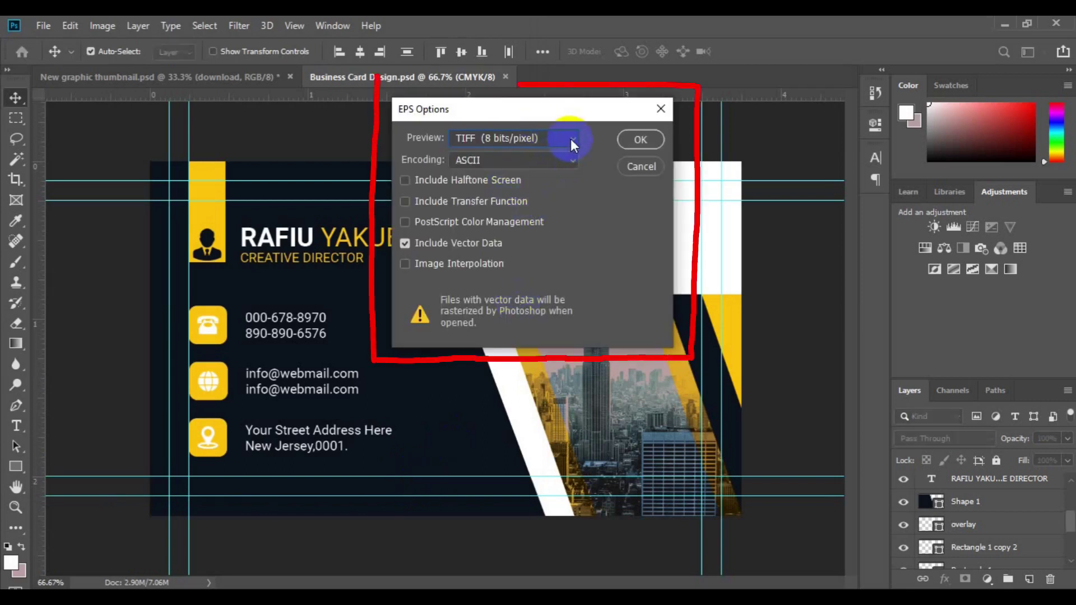
# - Keep the TIFF (8 bits/pixel) preview, set encoding to ASCII85, and confirm the EPS options
pyautogui.click(570, 138)
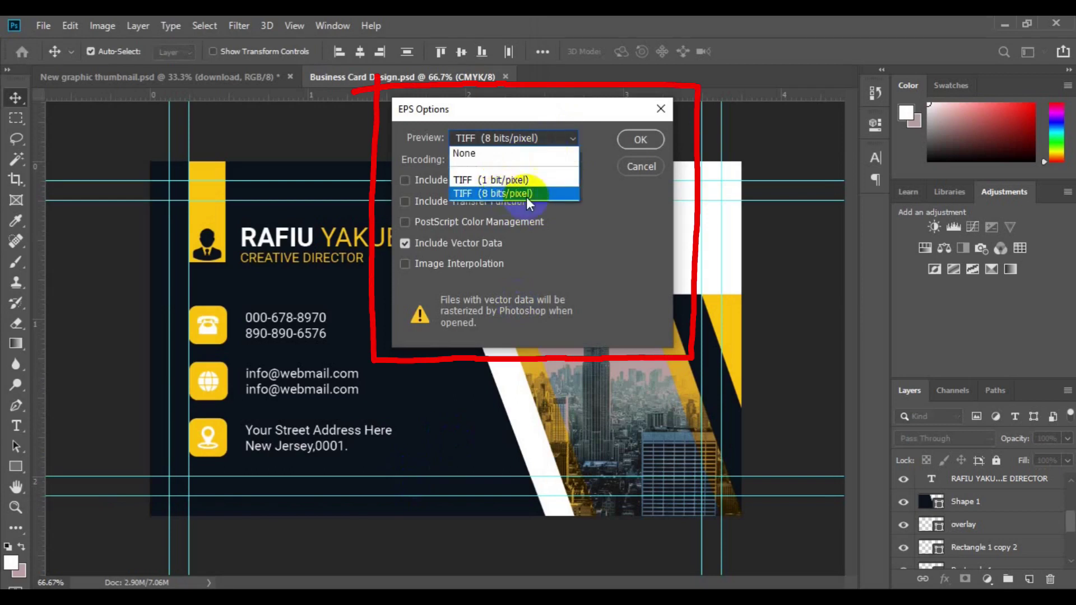
pyautogui.click(572, 206)
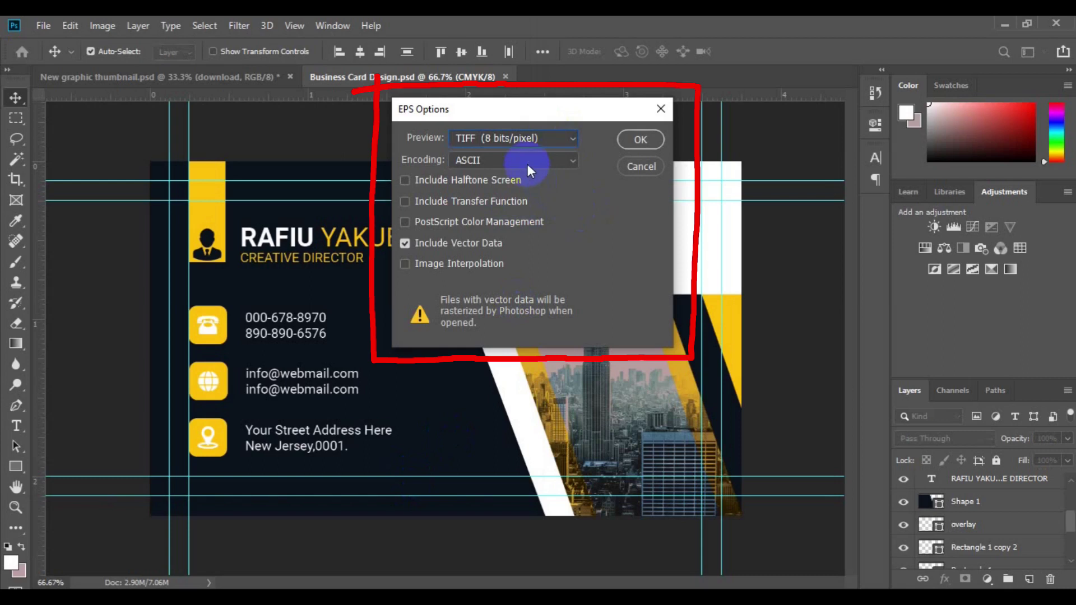
pyautogui.click(526, 162)
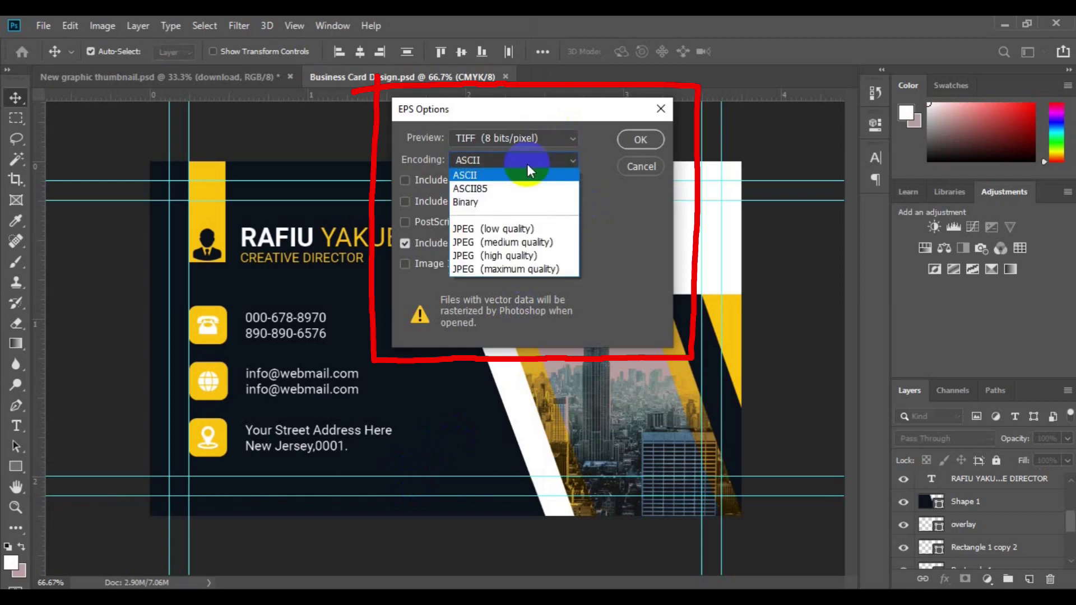
pyautogui.click(558, 168)
pyautogui.click(558, 167)
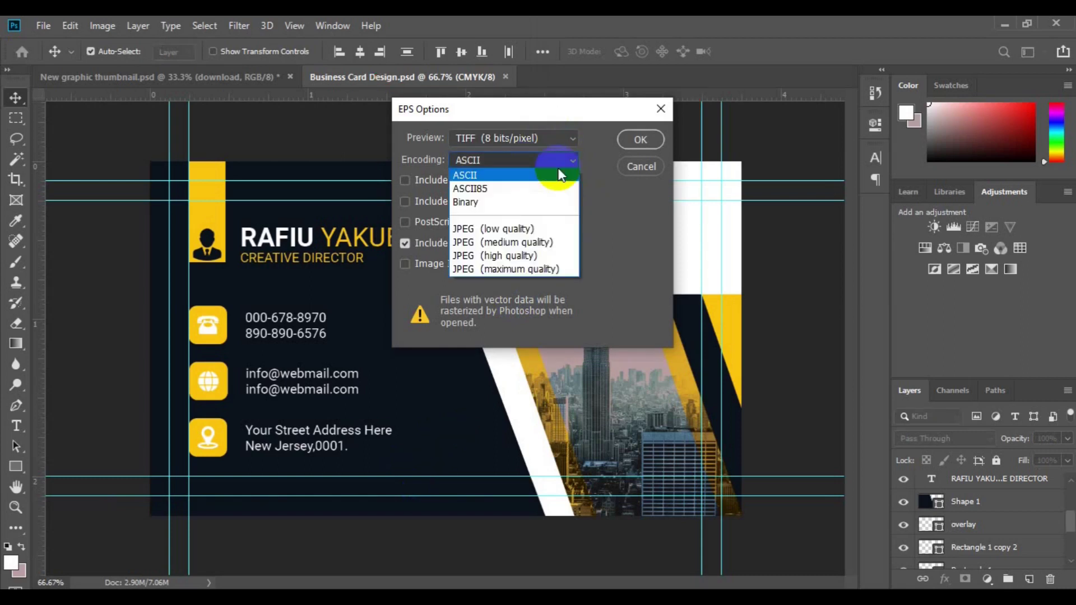
pyautogui.click(522, 189)
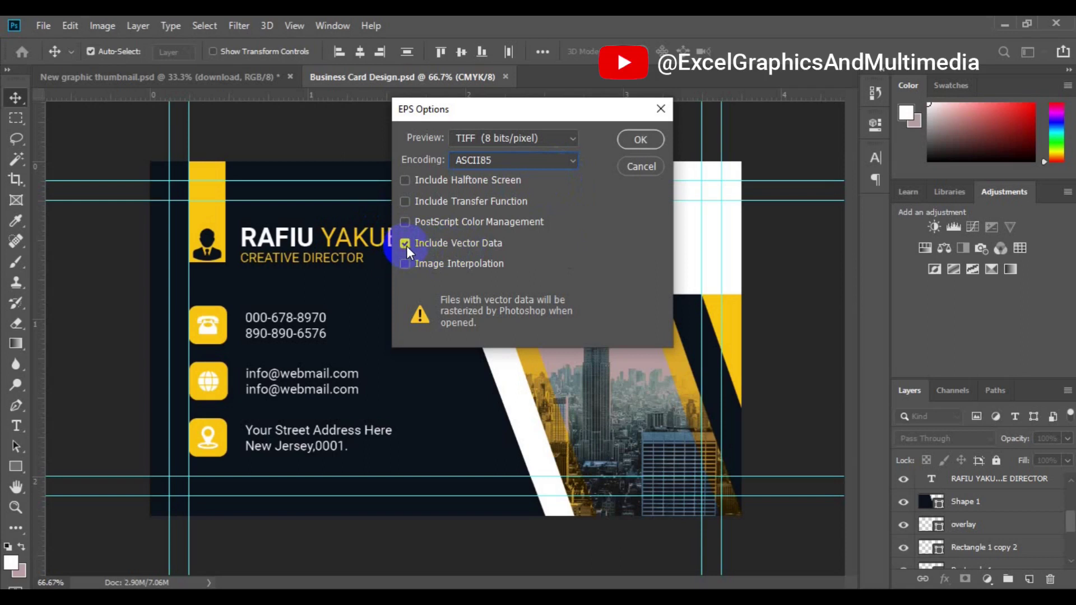
pyautogui.click(640, 146)
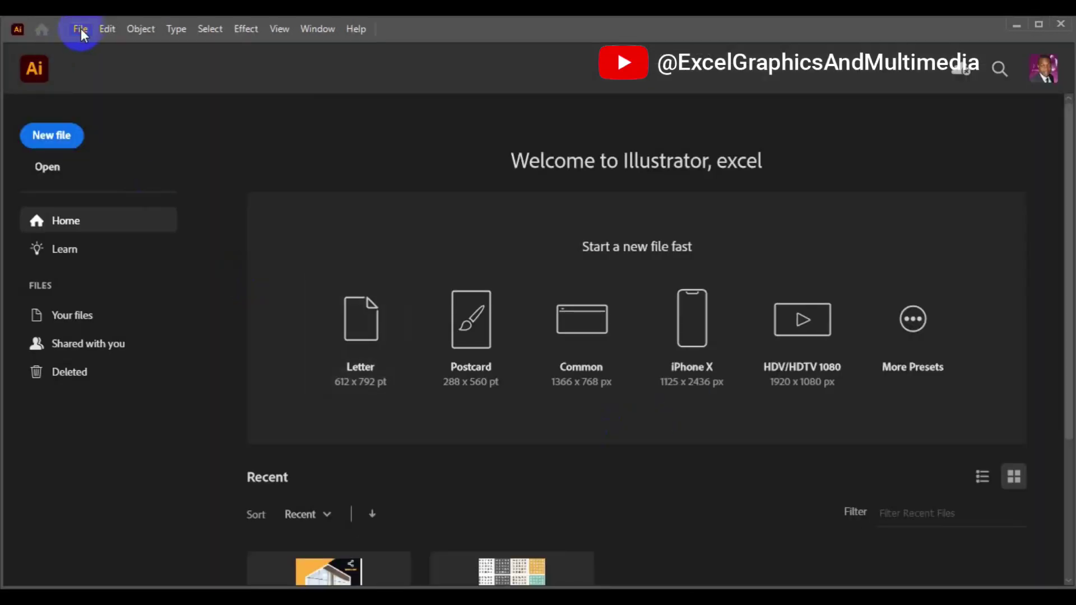
# - Open Business Card Design.eps as a new Illustrator document
pyautogui.click(81, 29)
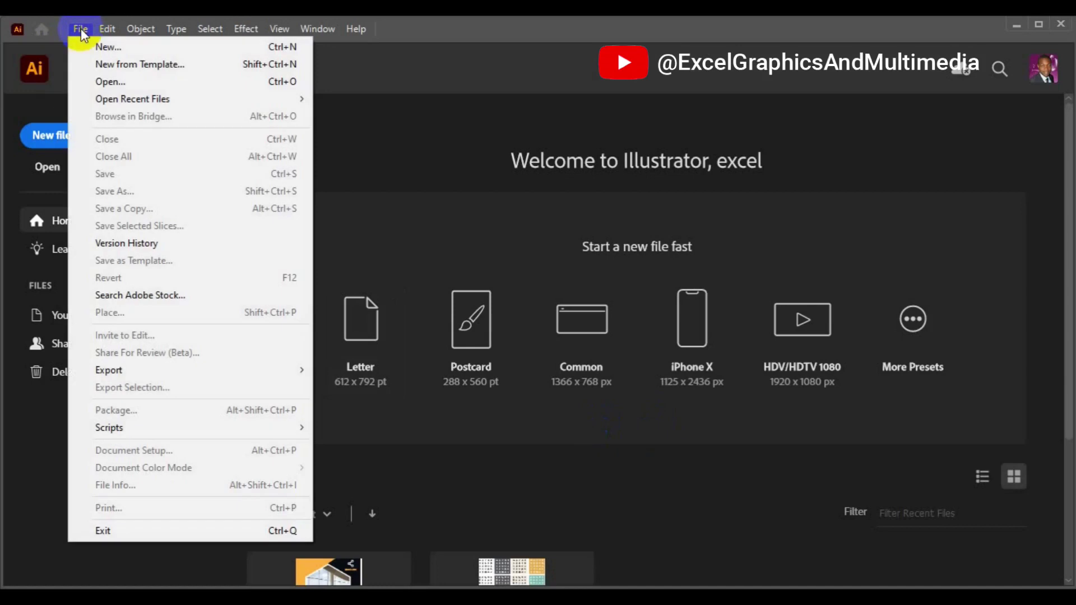
pyautogui.click(117, 84)
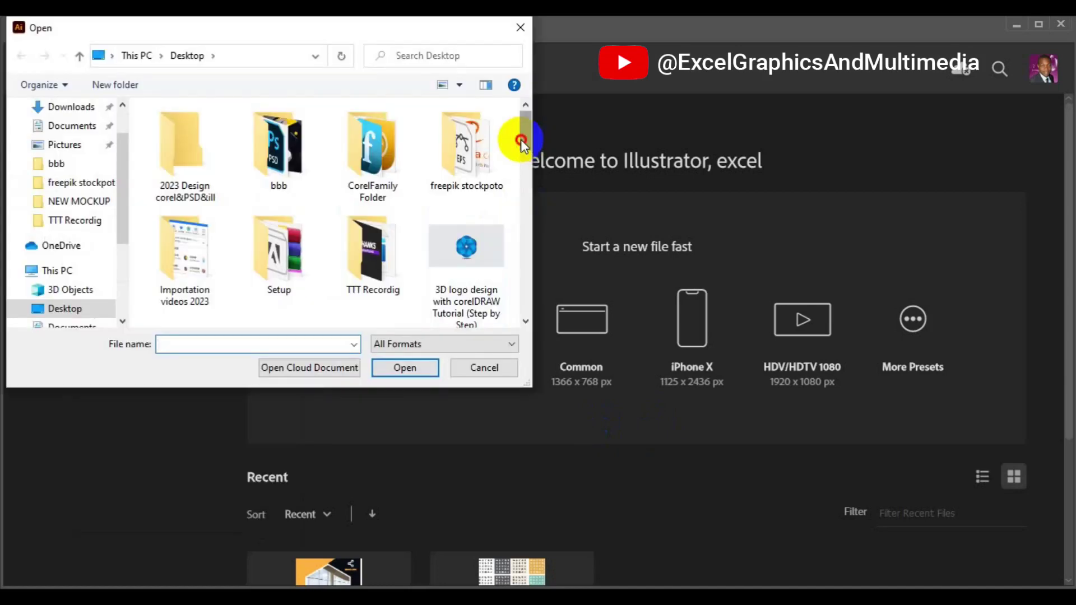
pyautogui.moveTo(520, 139); pyautogui.dragTo(526, 200)
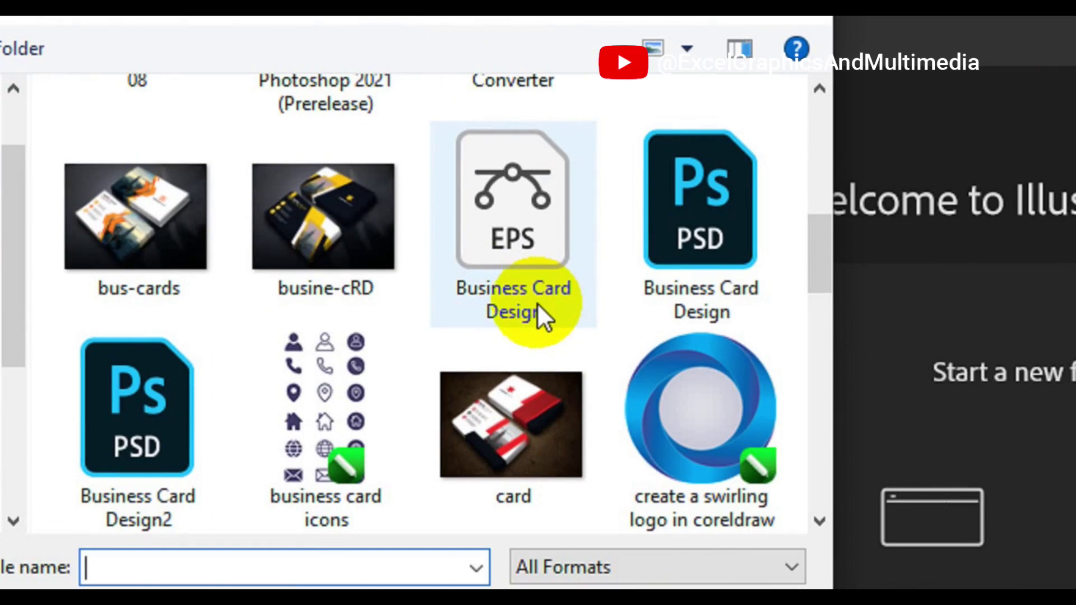
pyautogui.click(532, 306)
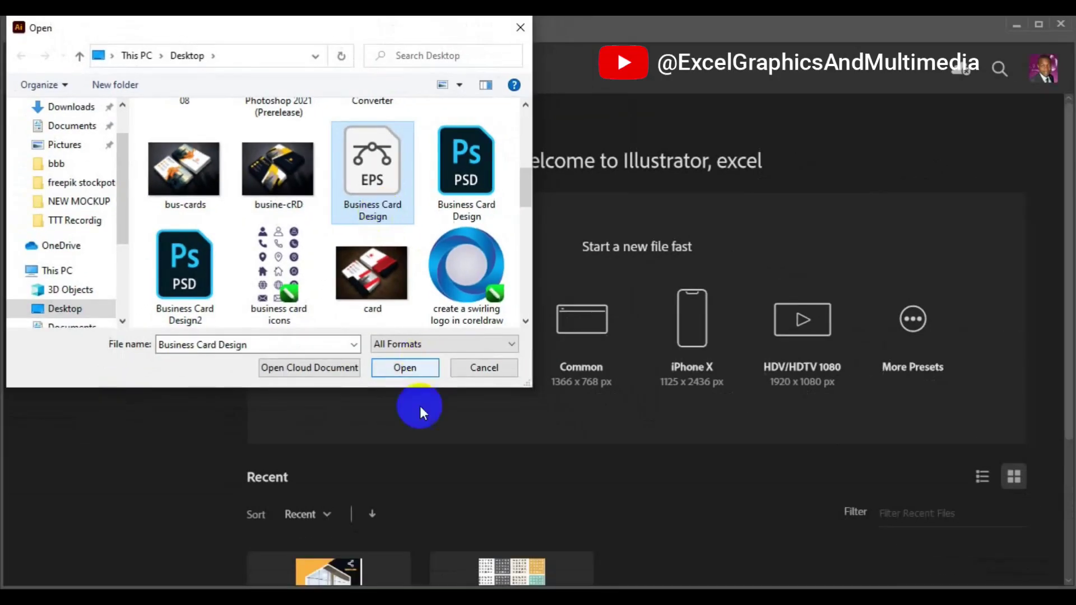
pyautogui.click(471, 452)
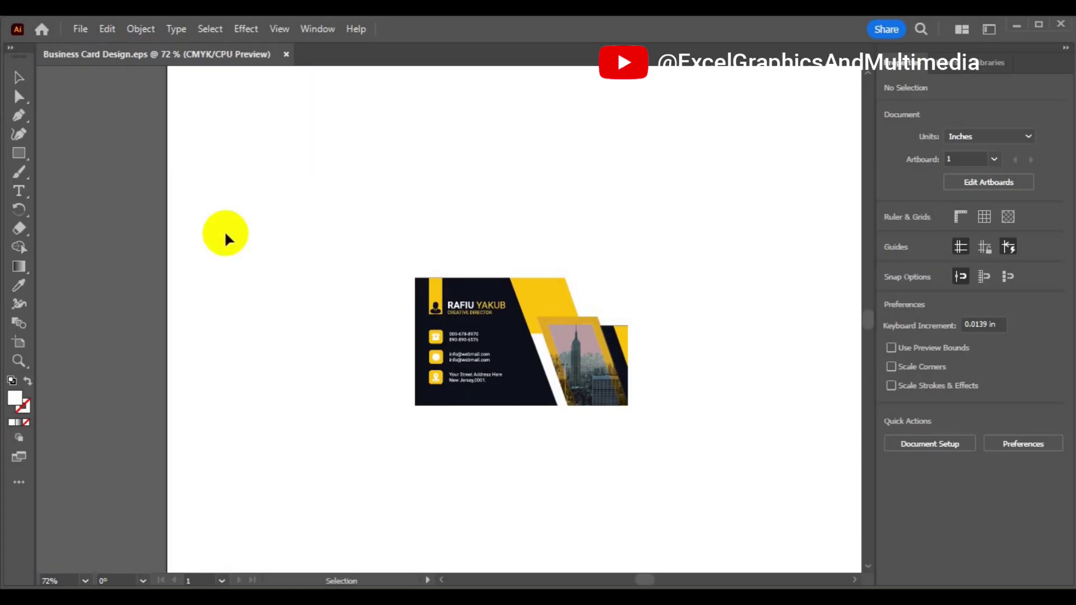
# - Zoom out and pull the artboard's left edge in to the card's edge
pyautogui.hotkey('ctrl', '-')
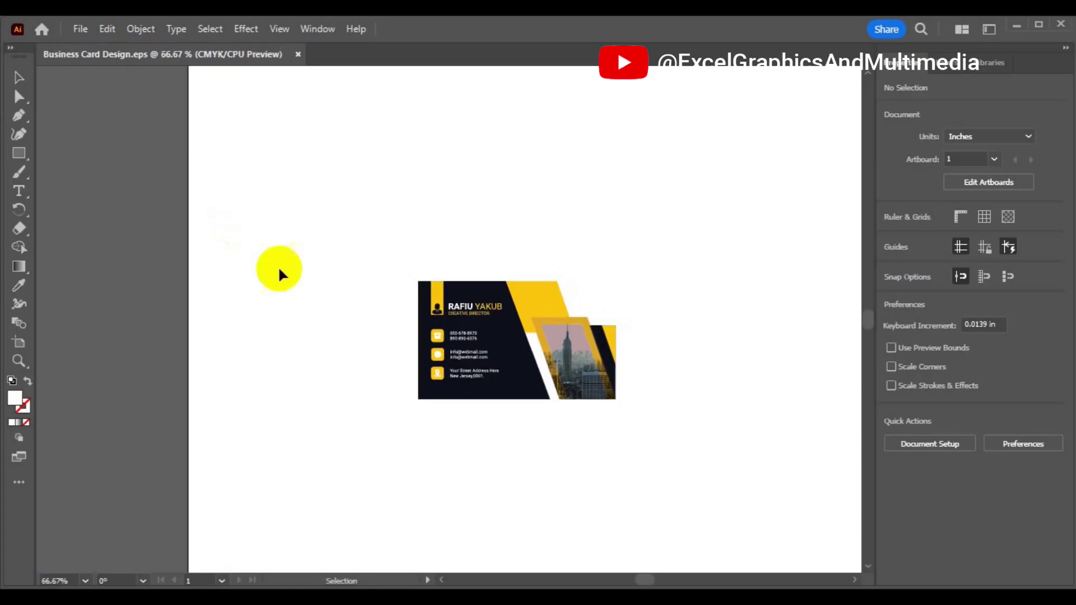
pyautogui.press('a')
pyautogui.hotkey('ctrl', '-')
pyautogui.press('v')
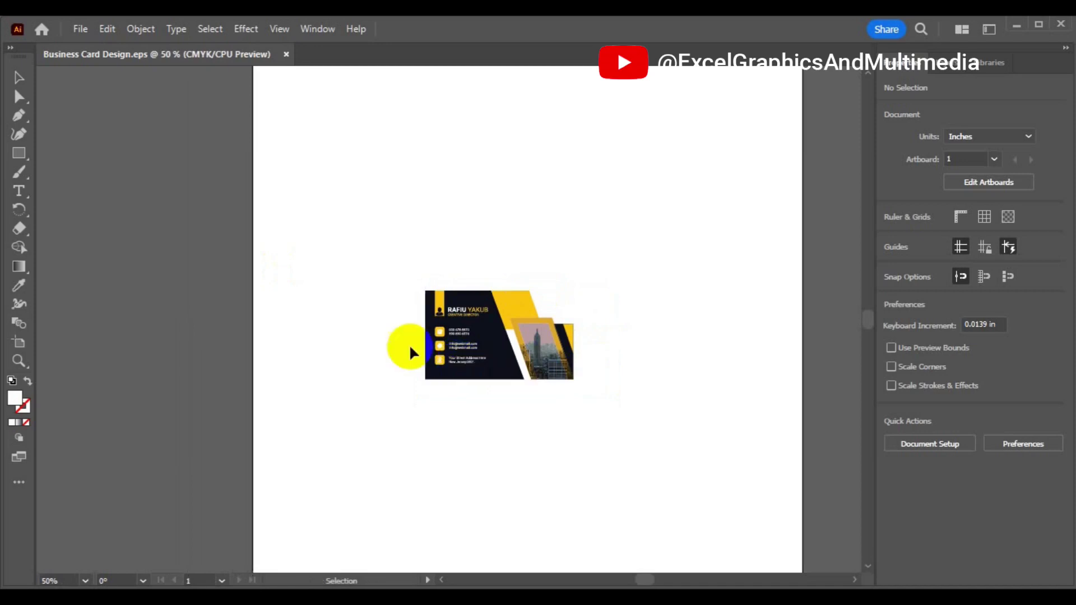
pyautogui.click(17, 343)
pyautogui.moveTo(253, 321); pyautogui.dragTo(255, 322)
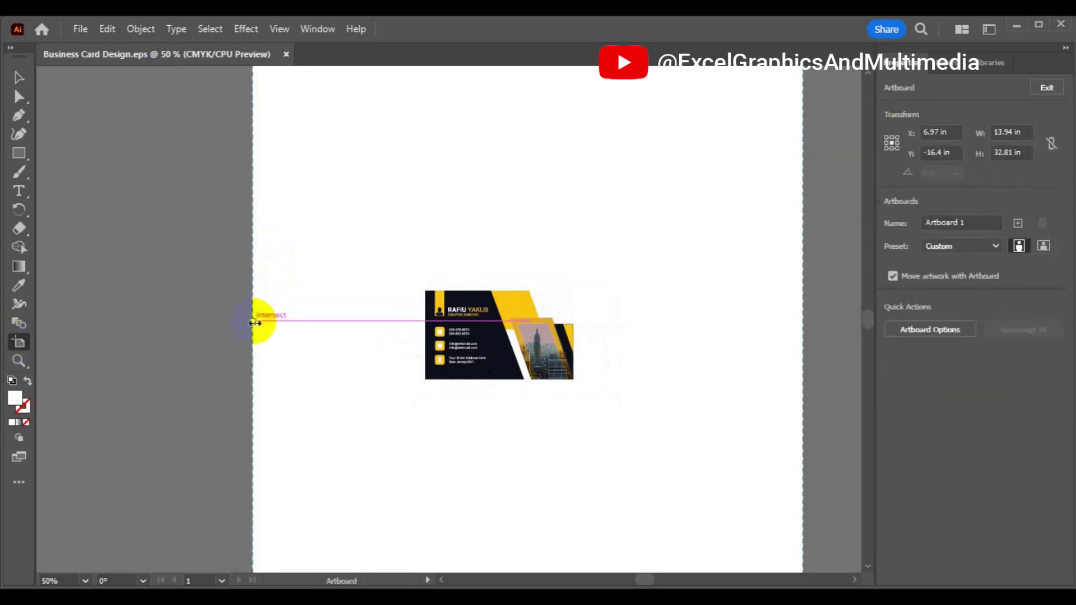
pyautogui.moveTo(255, 322); pyautogui.dragTo(425, 327)
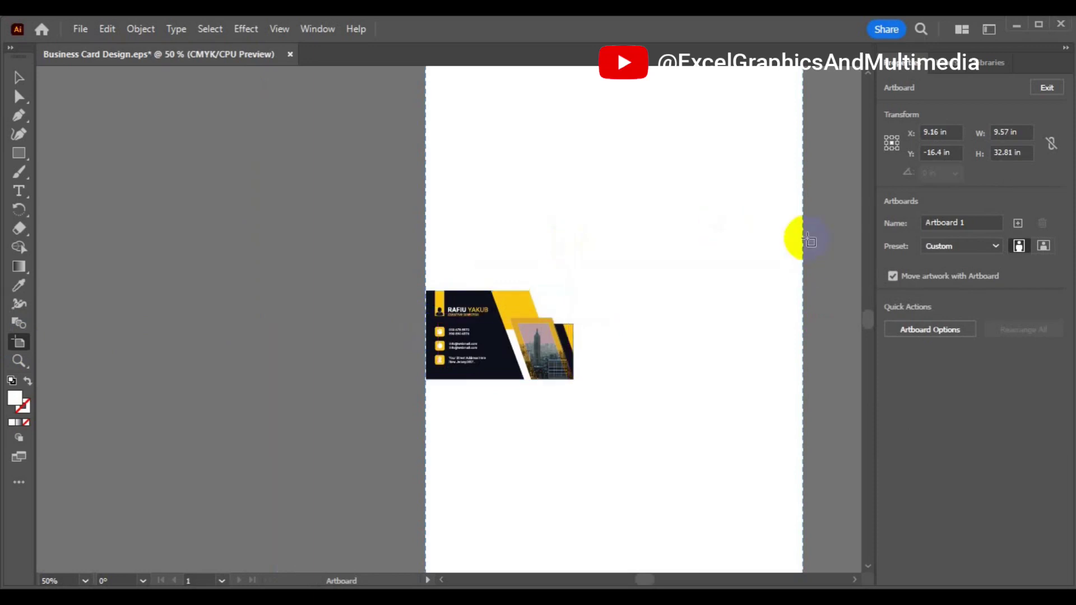
# - Pull the artboard's top edge down to meet the top of the card
pyautogui.press('h')
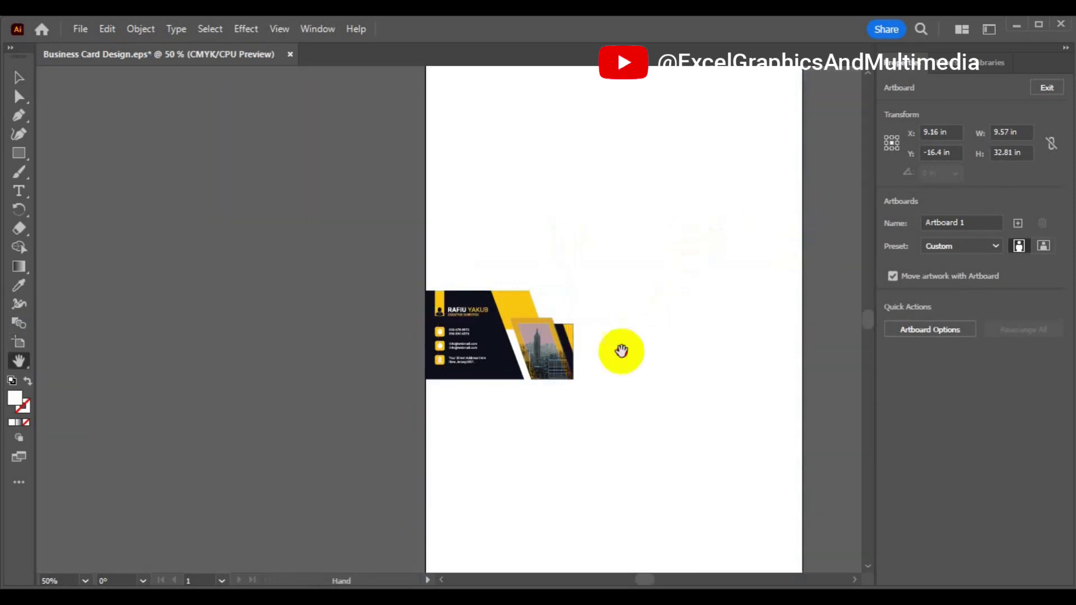
pyautogui.moveTo(670, 312); pyautogui.dragTo(619, 355)
pyautogui.moveTo(545, 281); pyautogui.dragTo(539, 411)
pyautogui.click(20, 342)
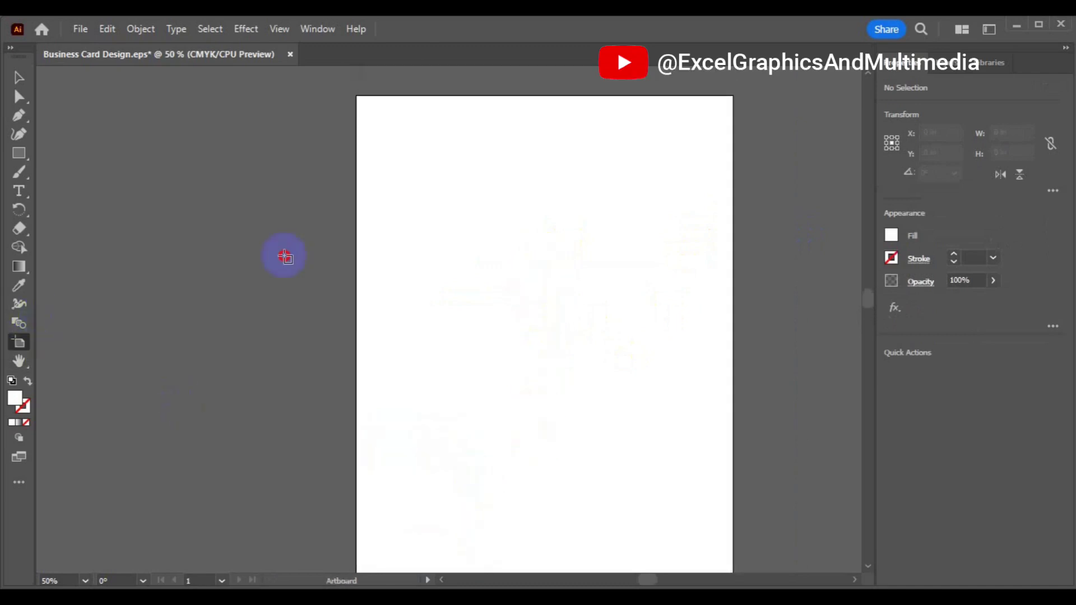
pyautogui.click(482, 161)
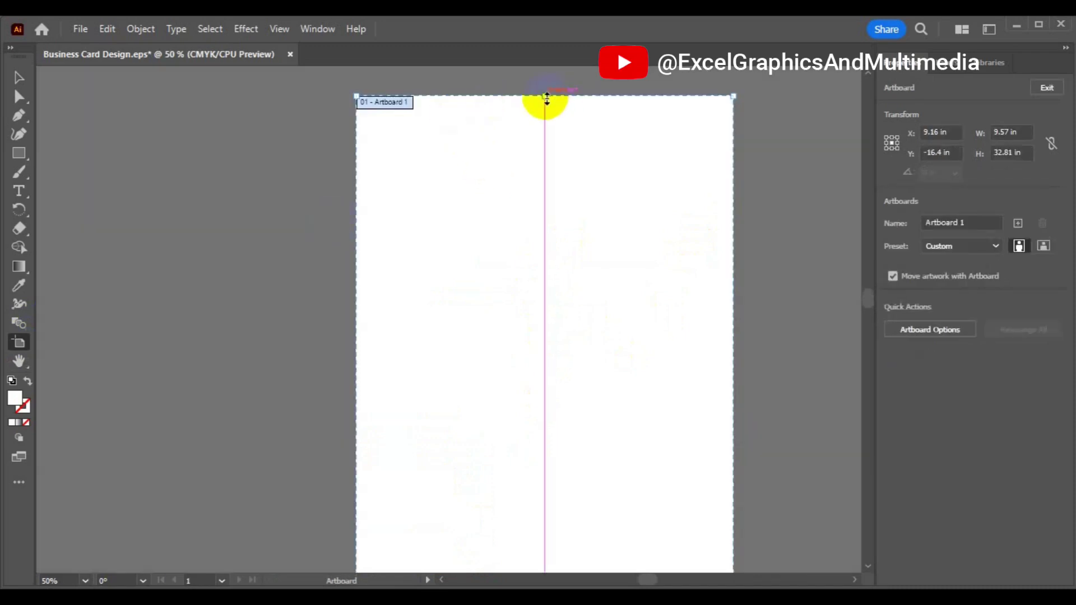
pyautogui.moveTo(546, 98); pyautogui.dragTo(612, 498)
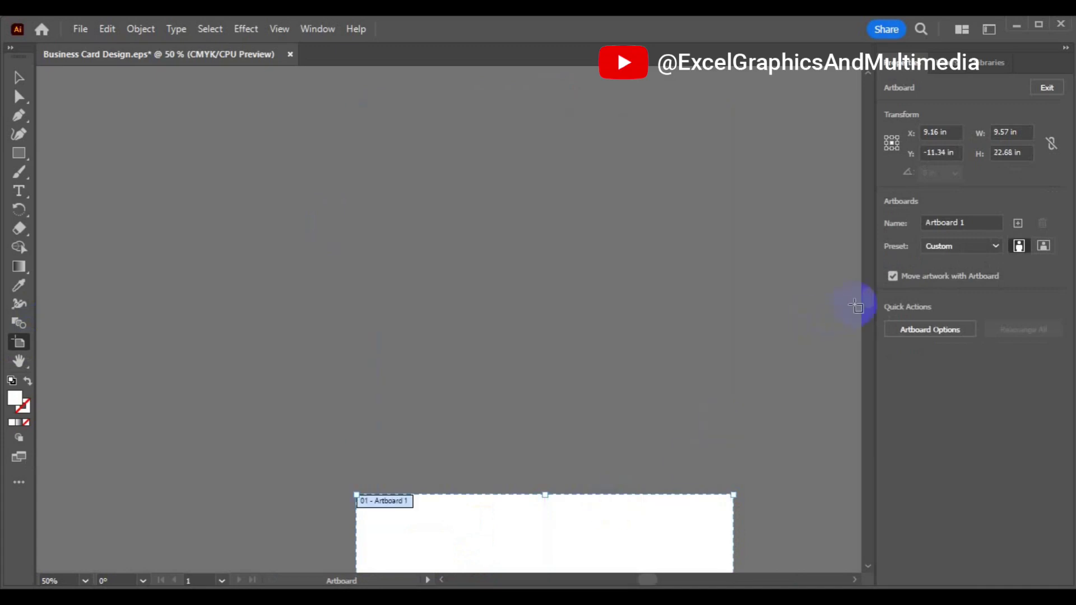
pyautogui.moveTo(867, 308)
pyautogui.mouseDown()
pyautogui.moveTo(862, 391)
pyautogui.moveTo(849, 317)
pyautogui.mouseUp()
pyautogui.moveTo(545, 188); pyautogui.dragTo(545, 404)
pyautogui.moveTo(871, 331)
pyautogui.mouseDown()
pyautogui.moveTo(872, 365)
pyautogui.moveTo(861, 336)
pyautogui.mouseUp()
# - Bring the right and bottom edges in so the artboard is 3.75 × 2.26 in
pyautogui.moveTo(732, 420); pyautogui.dragTo(505, 415)
pyautogui.moveTo(869, 336); pyautogui.dragTo(872, 348)
pyautogui.moveTo(435, 528); pyautogui.dragTo(430, 141)
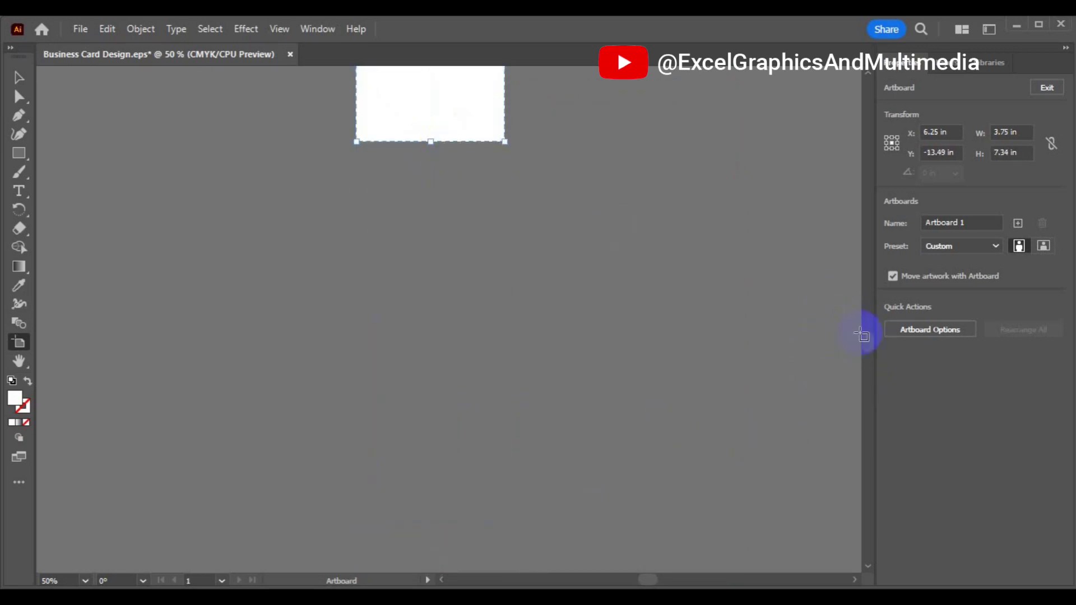
pyautogui.moveTo(864, 309)
pyautogui.mouseDown()
pyautogui.moveTo(859, 274)
pyautogui.moveTo(860, 322)
pyautogui.mouseUp()
pyautogui.moveTo(430, 527); pyautogui.dragTo(431, 326)
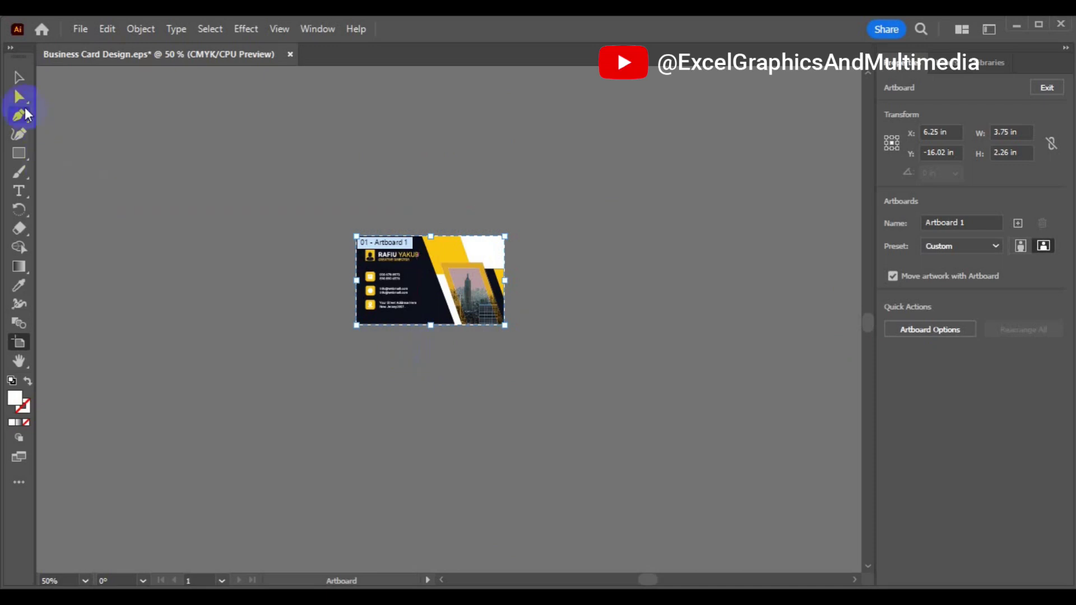
# - Return to the Selection tool and zoom so the whole card fits in view
pyautogui.click(19, 79)
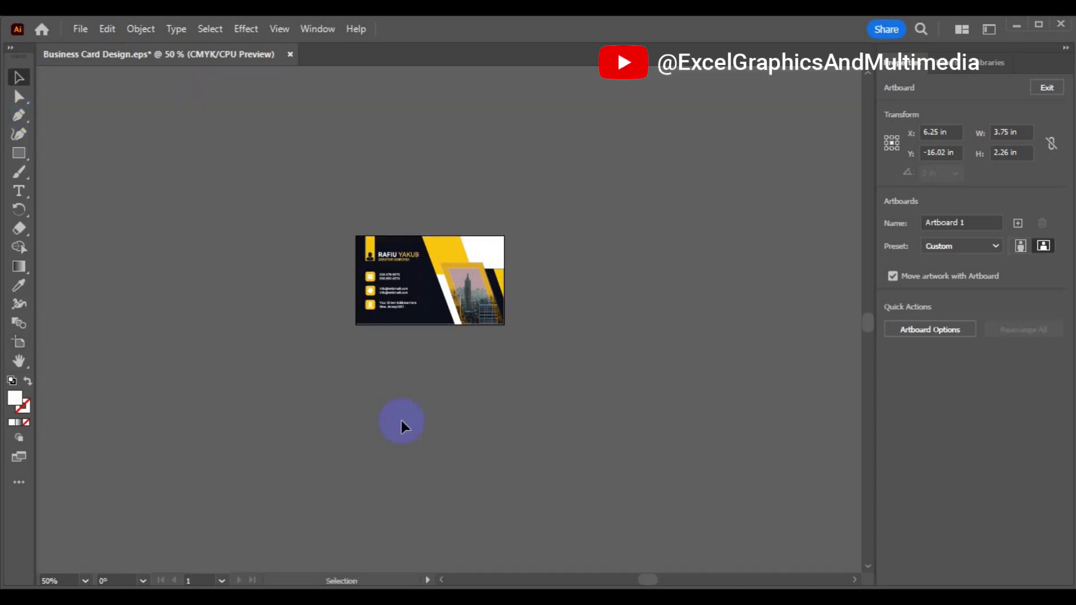
pyautogui.hotkey('ctrl', '0')
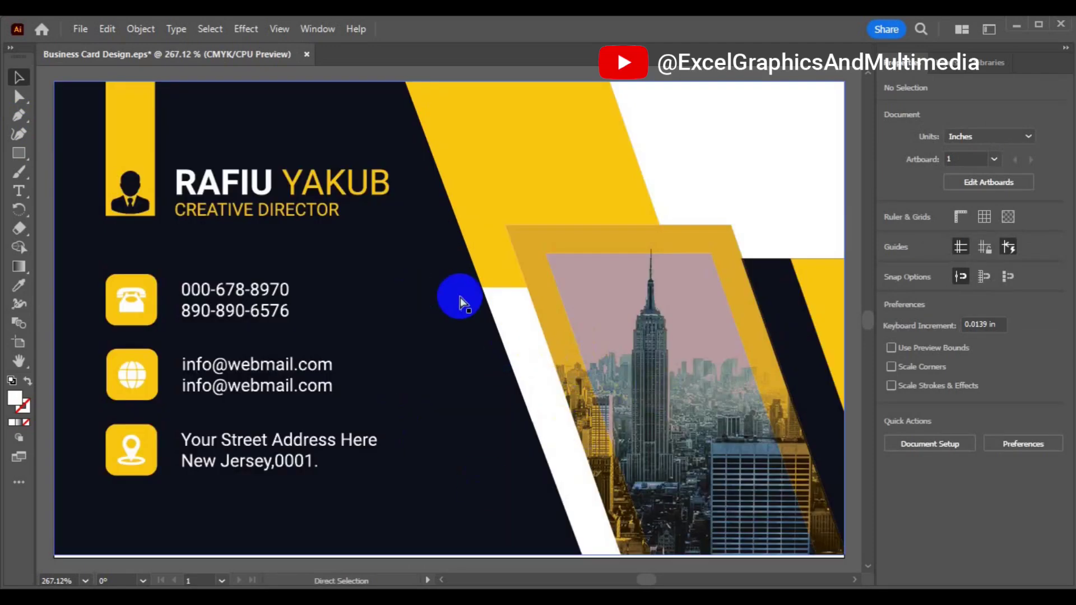
pyautogui.hotkey('ctrl', '-')
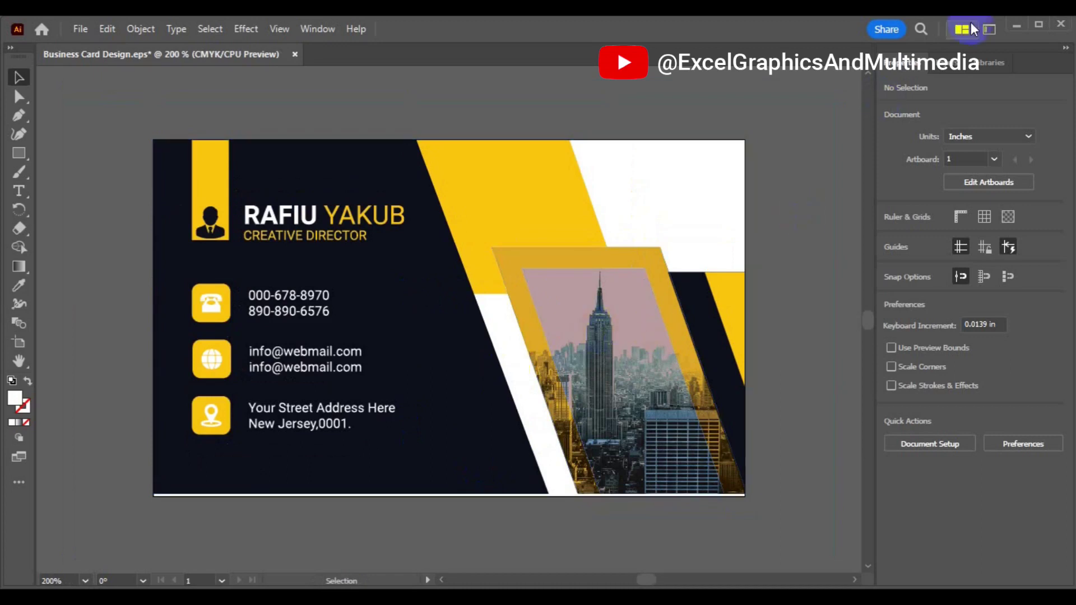
# - Show the Layers panel with Layer 1 and its <Group> expanded, and select the card artwork
pyautogui.click(948, 64)
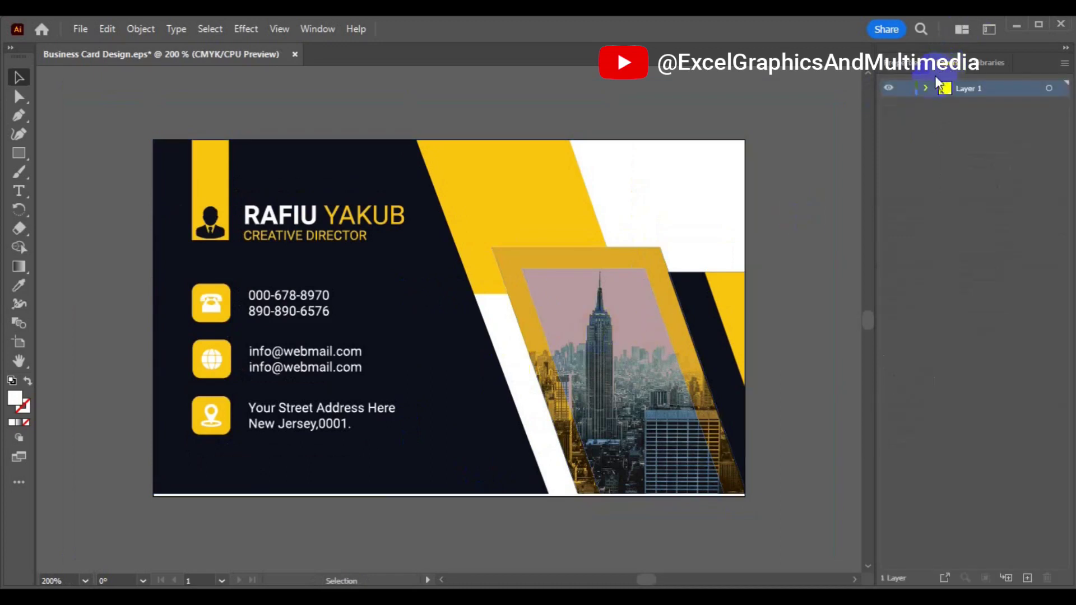
pyautogui.click(927, 88)
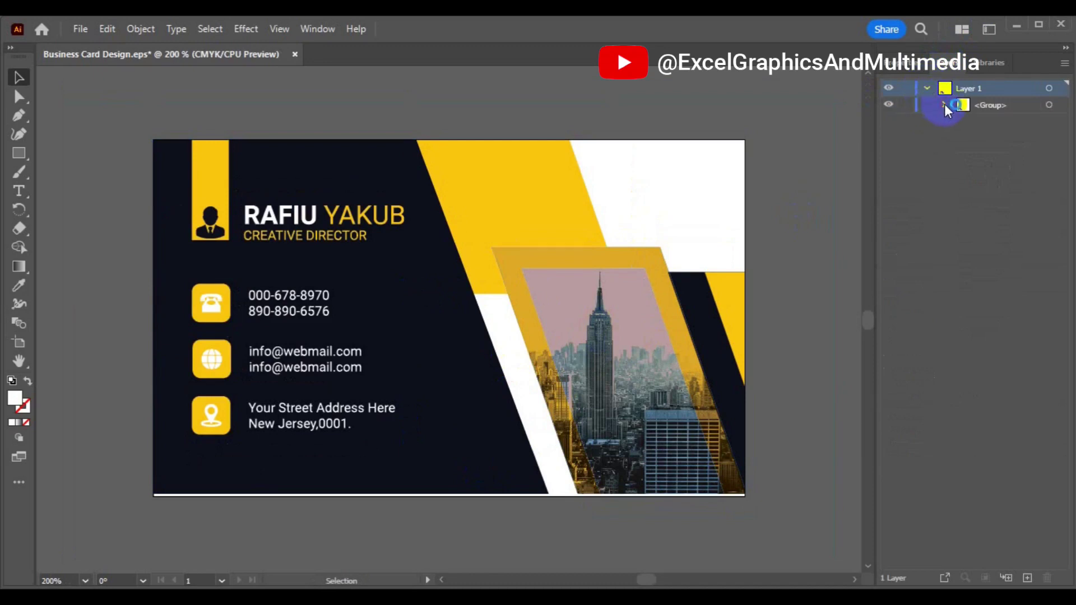
pyautogui.click(944, 106)
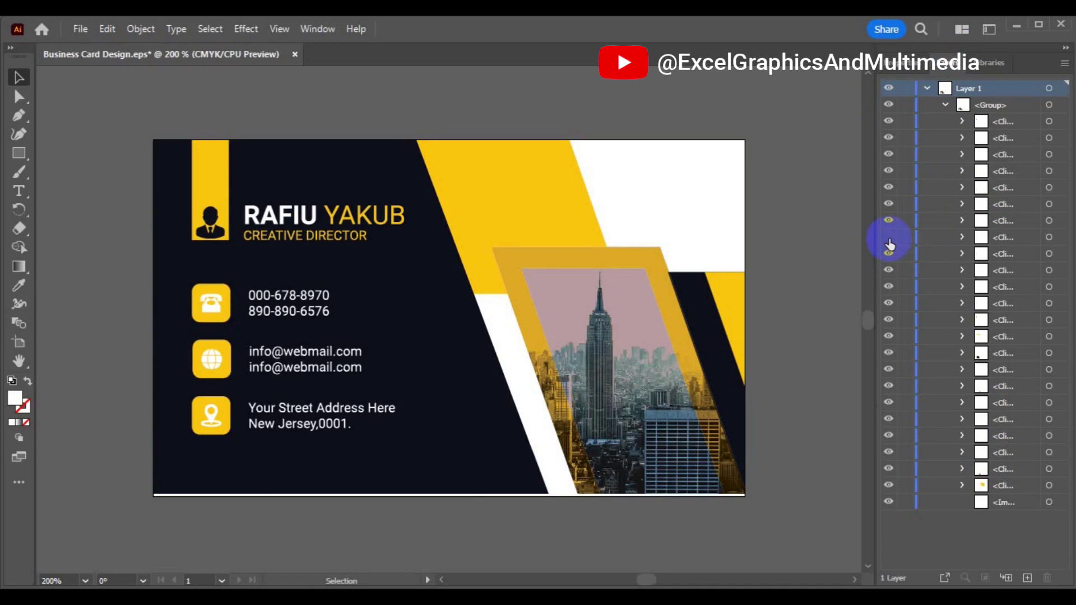
pyautogui.click(270, 312)
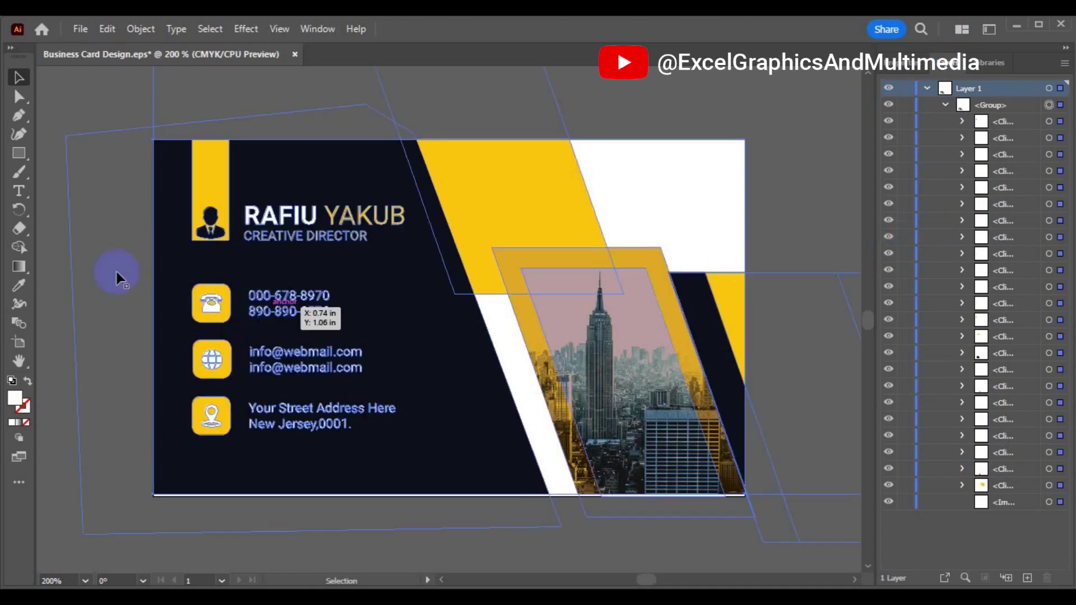
# - Ungroup the card artwork and clear the selection
pyautogui.click(316, 292)
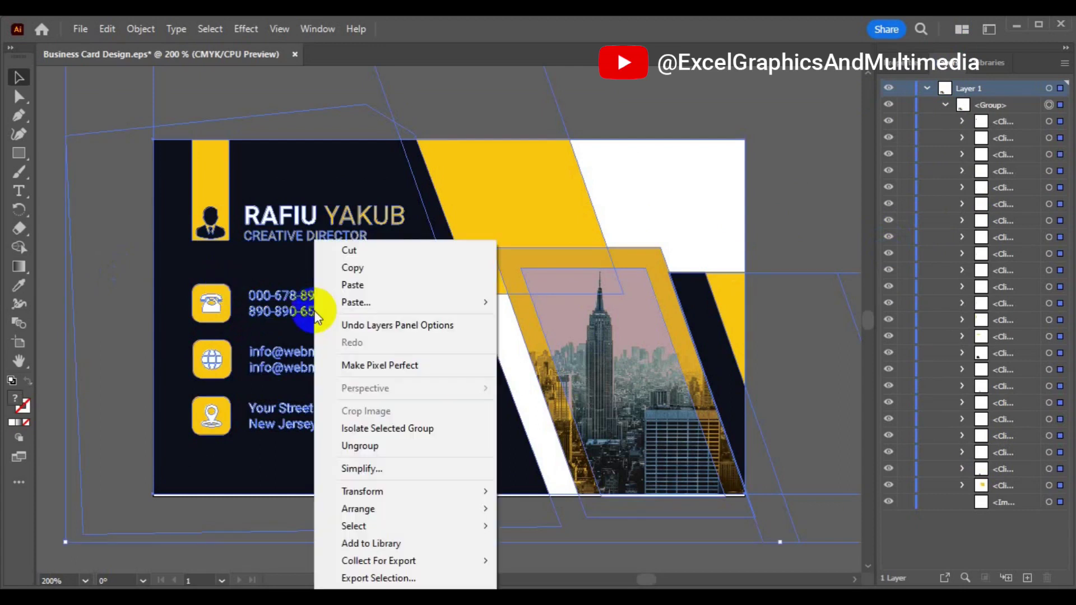
pyautogui.click(365, 442)
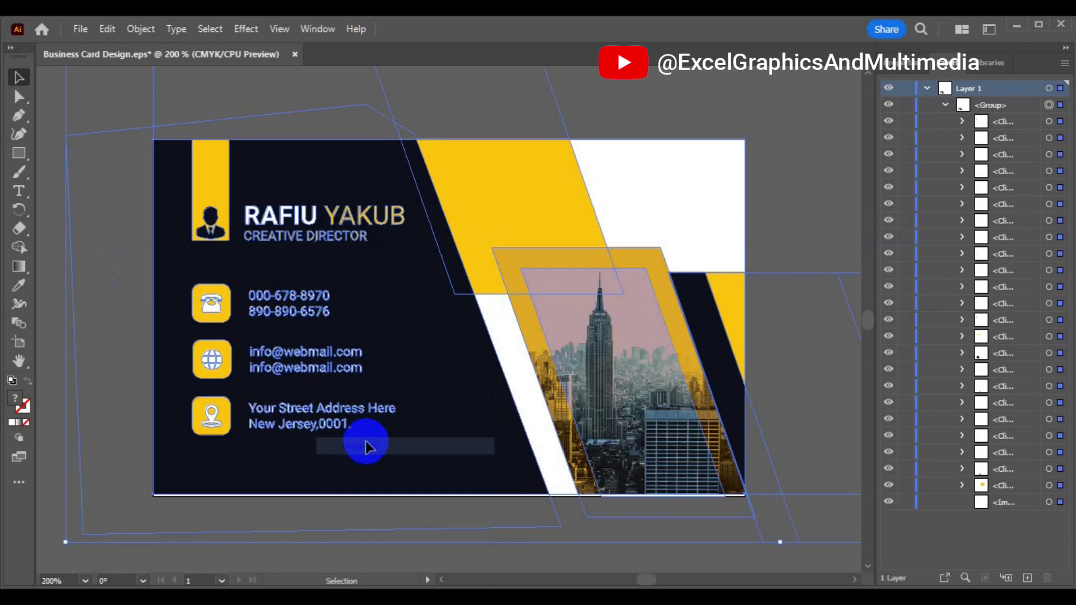
pyautogui.click(60, 365)
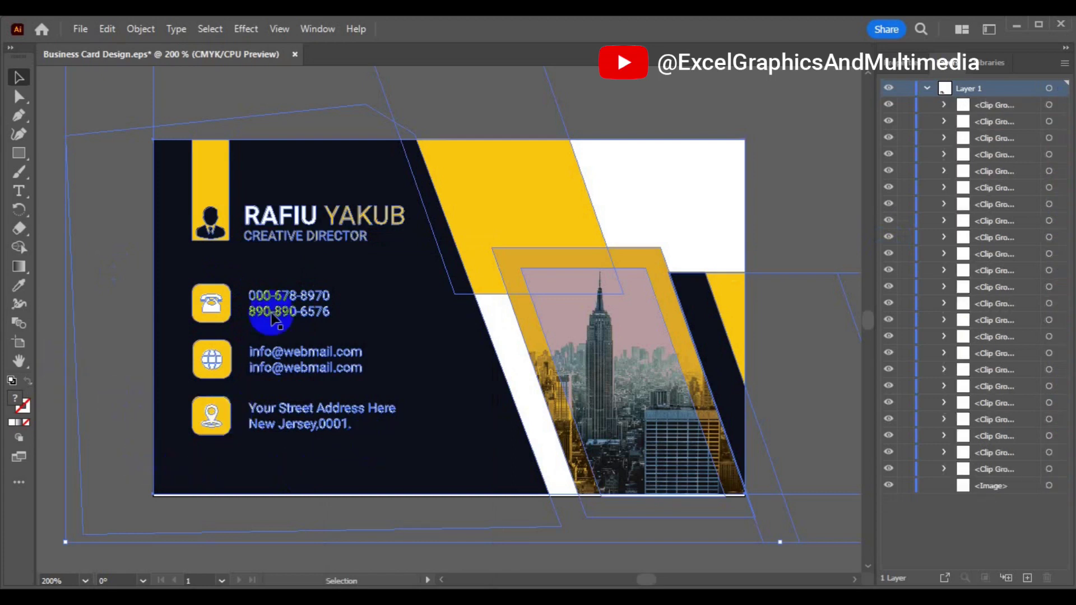
pyautogui.click(57, 307)
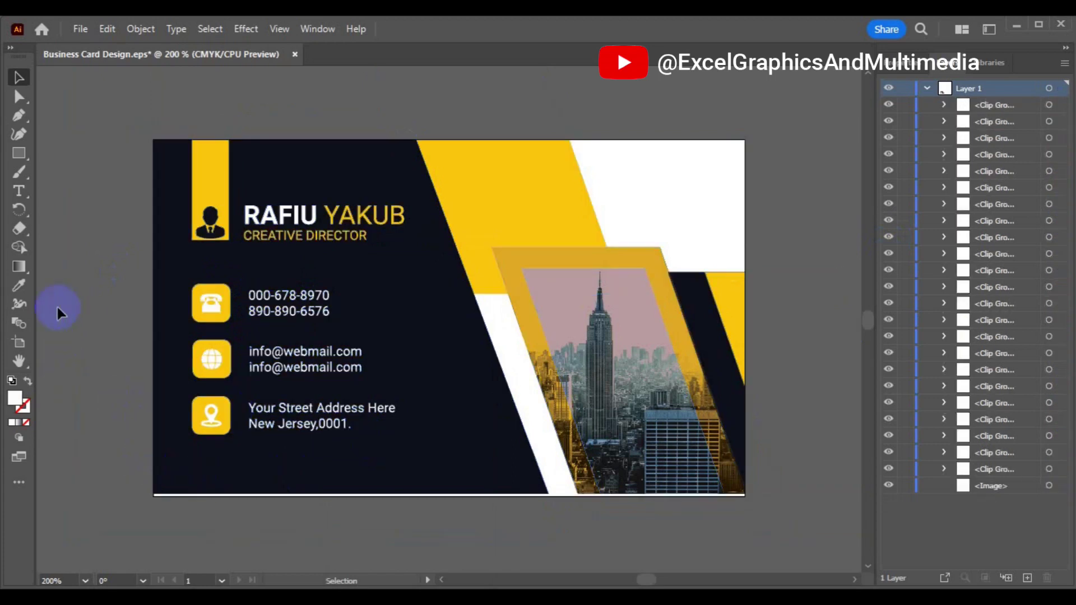
# - Select the phone number, lower email line and street address texts individually
pyautogui.click(275, 319)
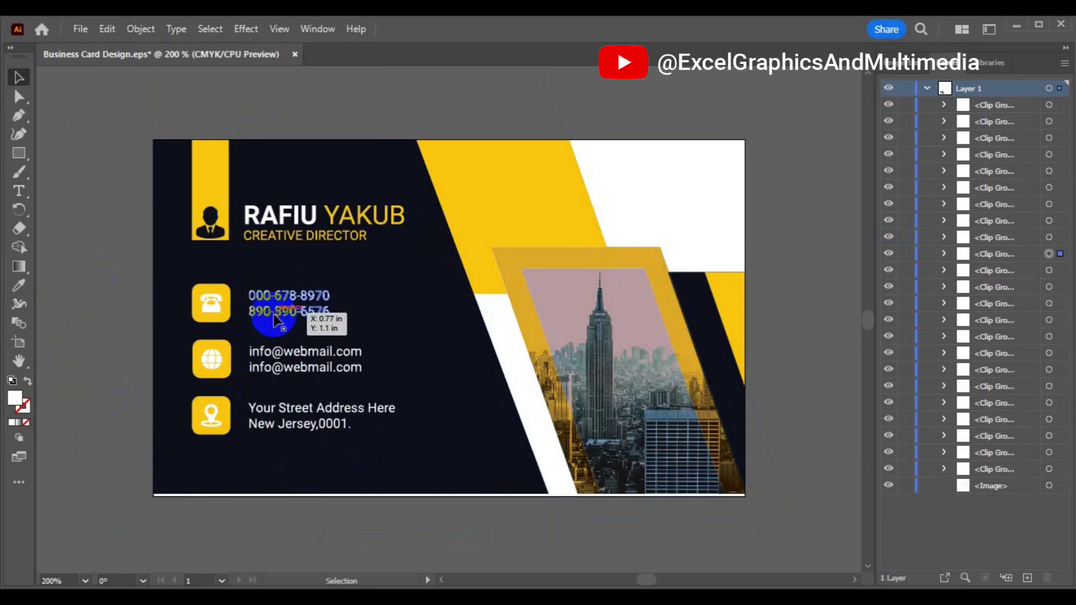
pyautogui.keyDown('shift'); pyautogui.click(328, 390); pyautogui.keyUp('shift')
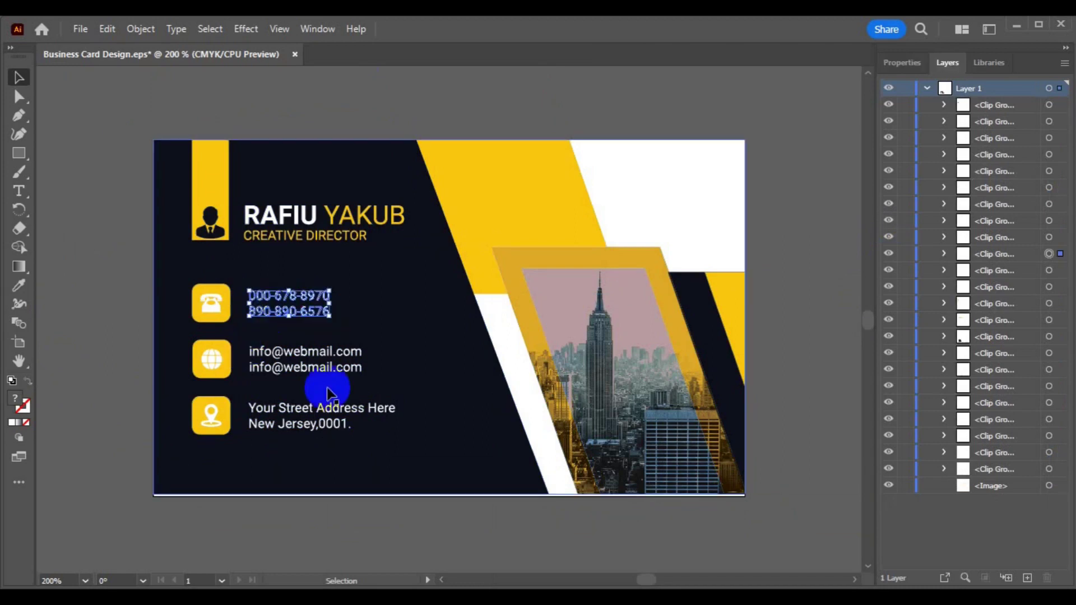
pyautogui.keyDown('shift'); pyautogui.click(292, 367); pyautogui.keyUp('shift')
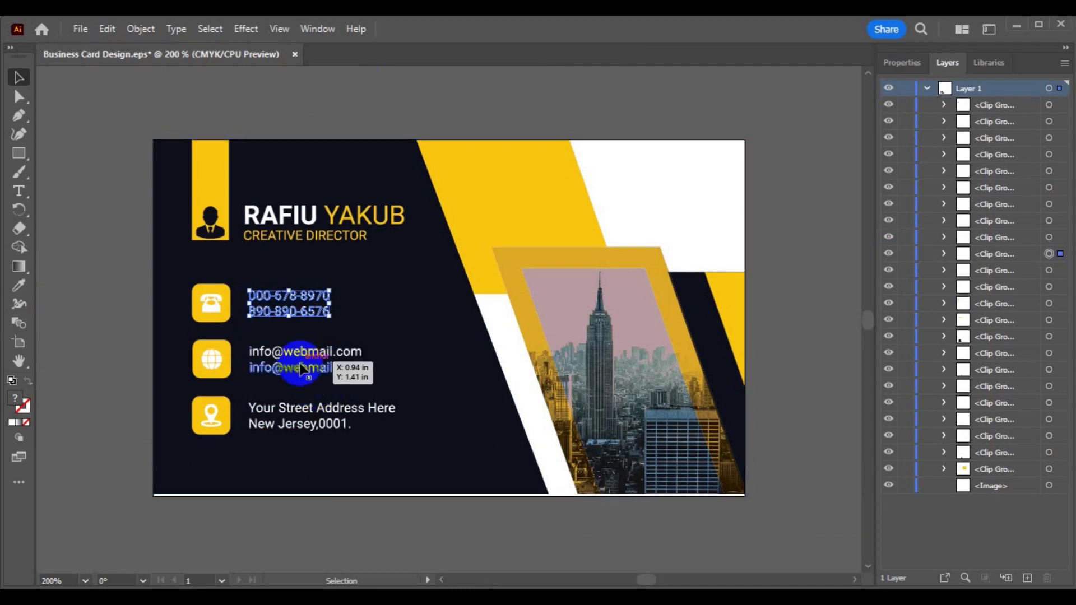
pyautogui.click(301, 368)
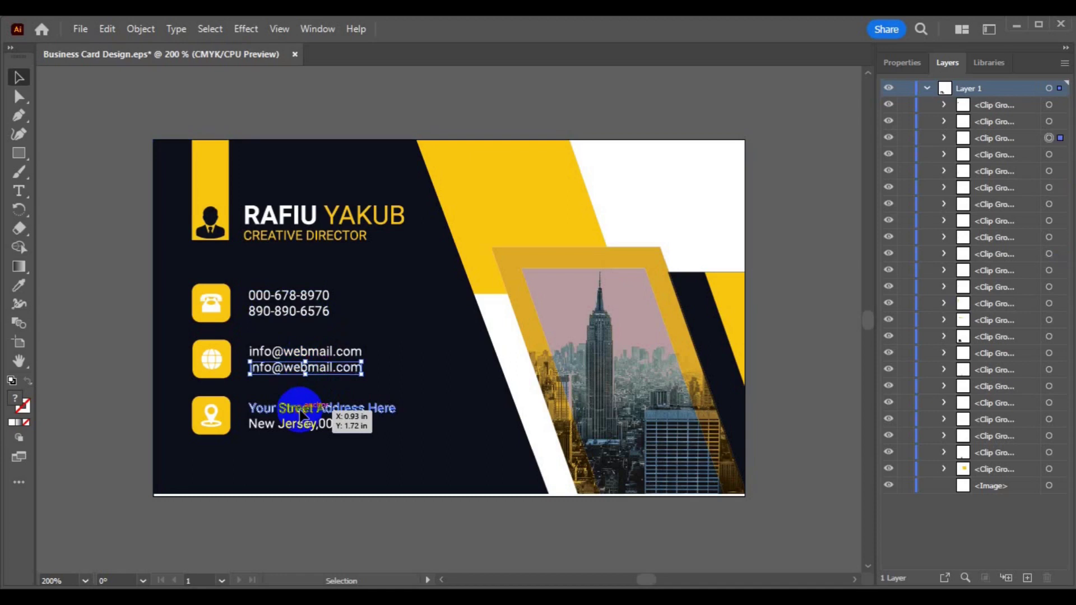
pyautogui.click(301, 414)
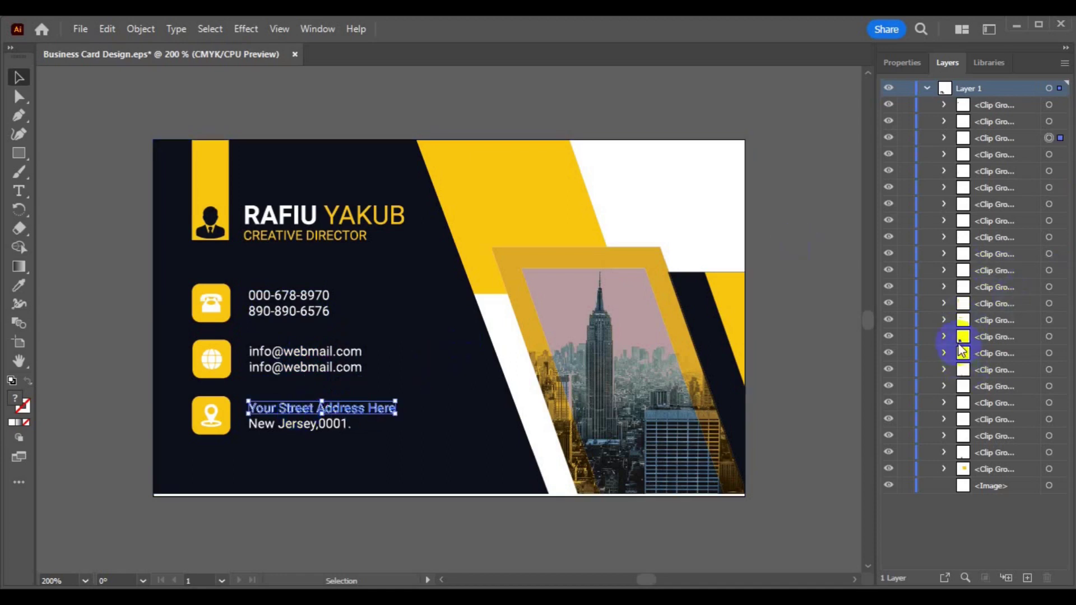
# - Hide and reshow pieces like the yellow square behind the phone icon
pyautogui.click(890, 338)
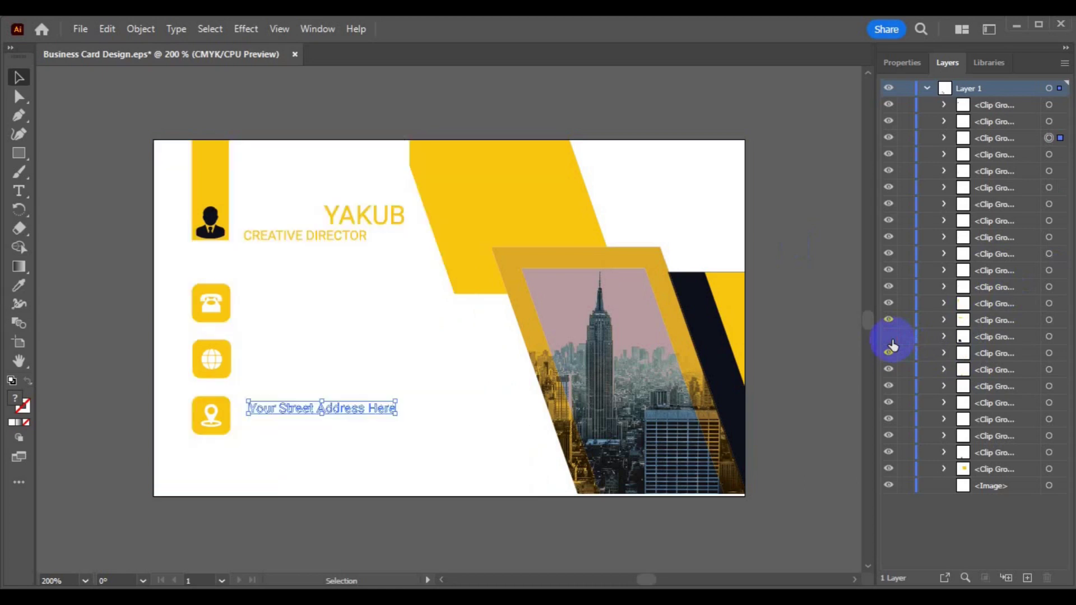
pyautogui.click(891, 339)
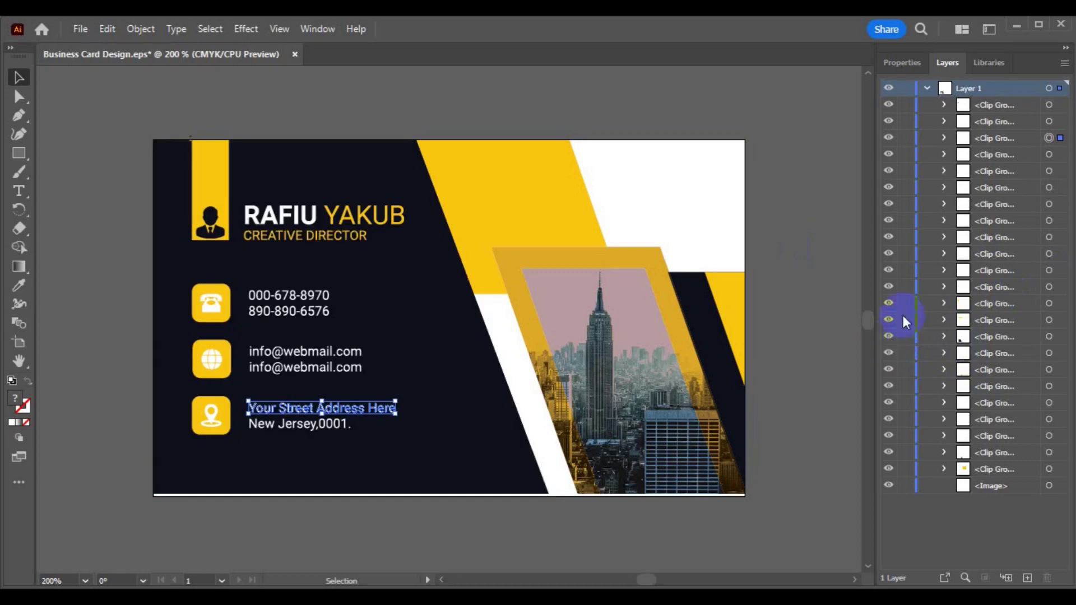
pyautogui.click(889, 287)
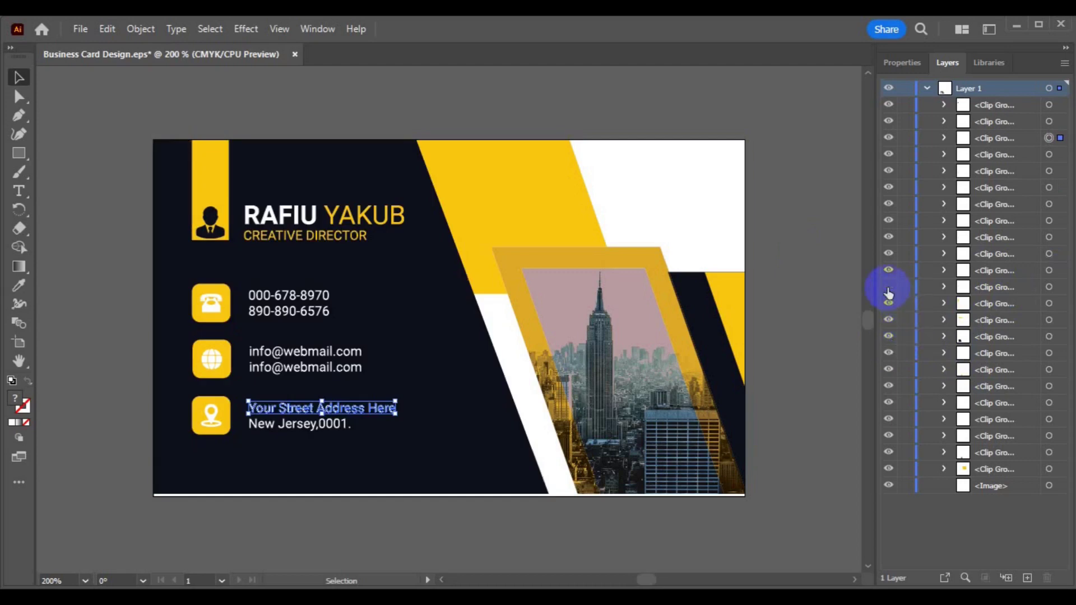
pyautogui.click(889, 291)
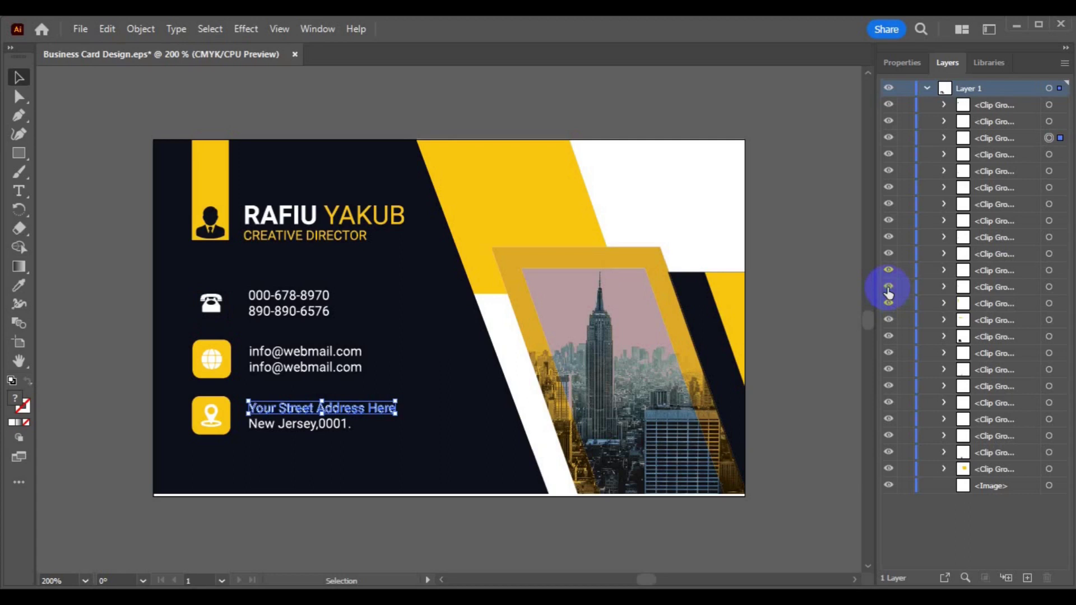
pyautogui.click(889, 288)
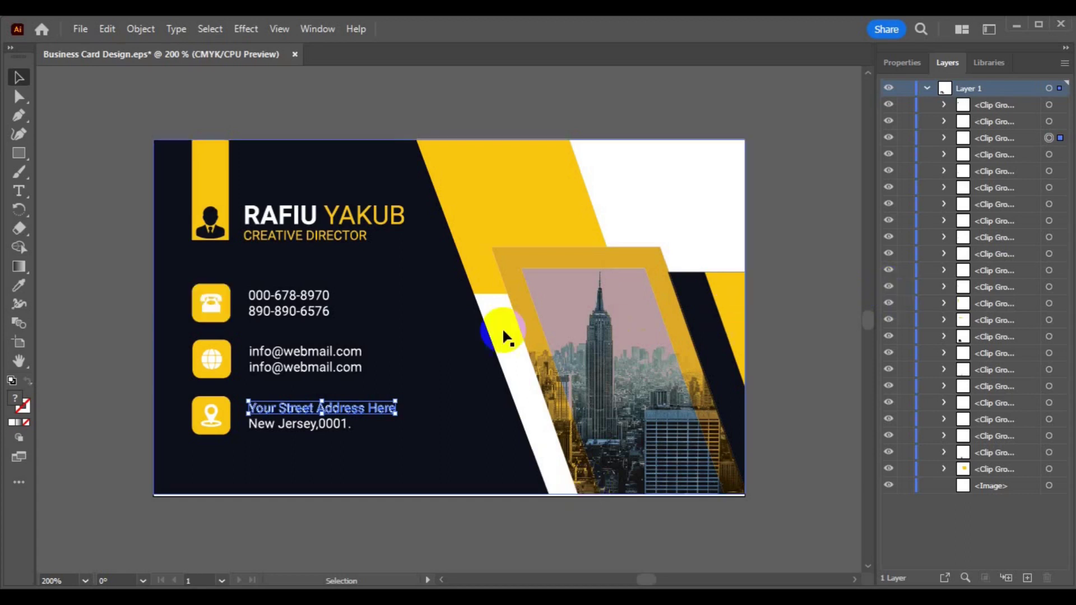